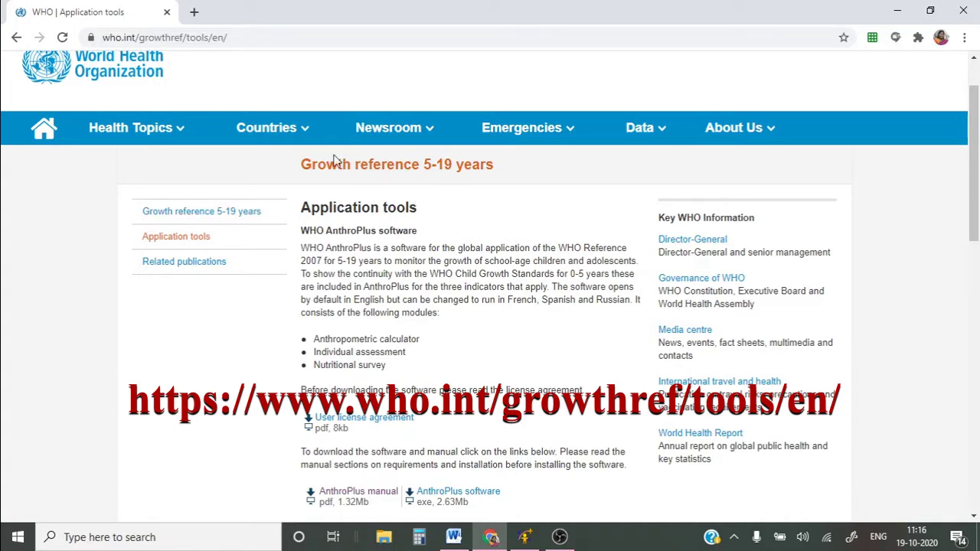
- Switch from the WHO application tools page to WHO AnthroPlus and open the Anthropometric calculator
left_click_drag(976, 142, 977, 201)
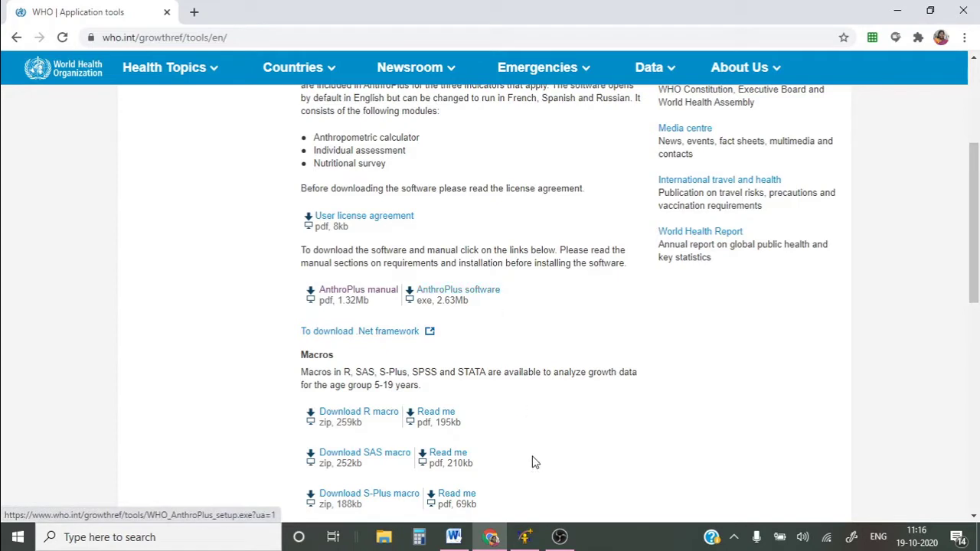
left_click(524, 537)
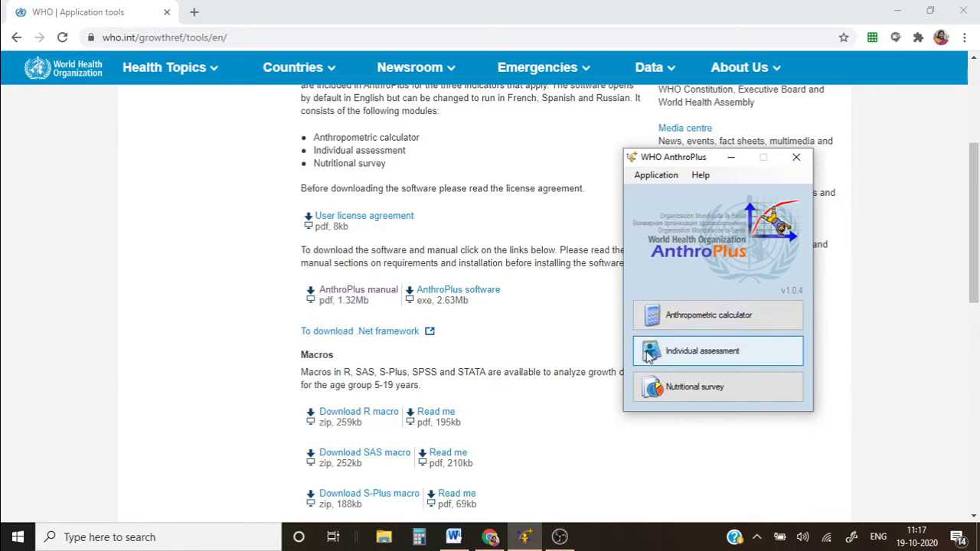
left_click(673, 351)
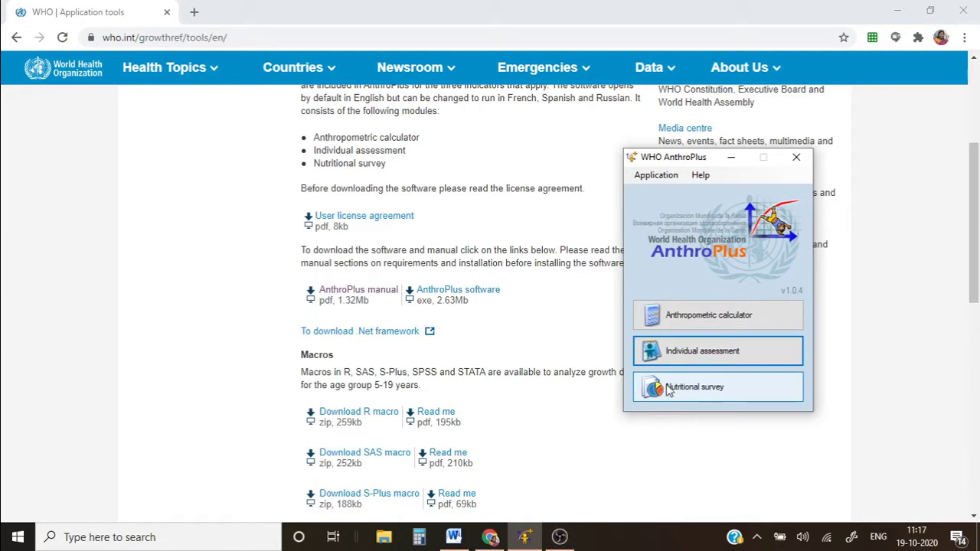
left_click(701, 319)
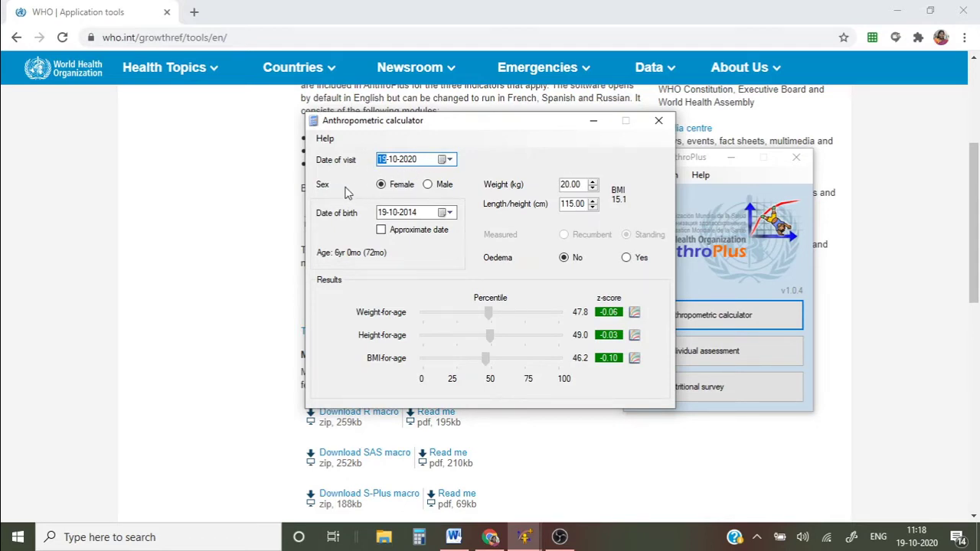
- Enter the child's date of birth in the Anthropometric calculator and mark it as approximate
left_click(426, 218)
type("06")
left_click(448, 212)
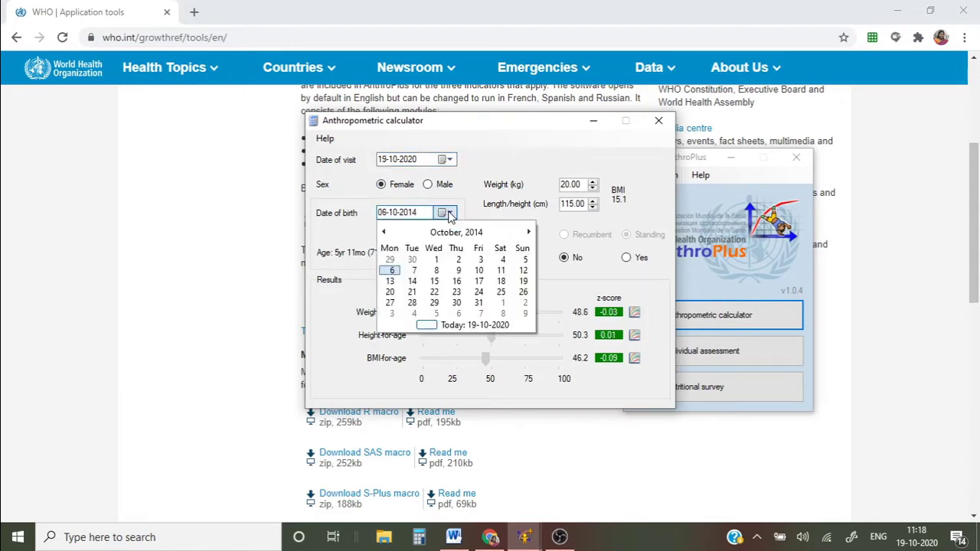
left_click(481, 233)
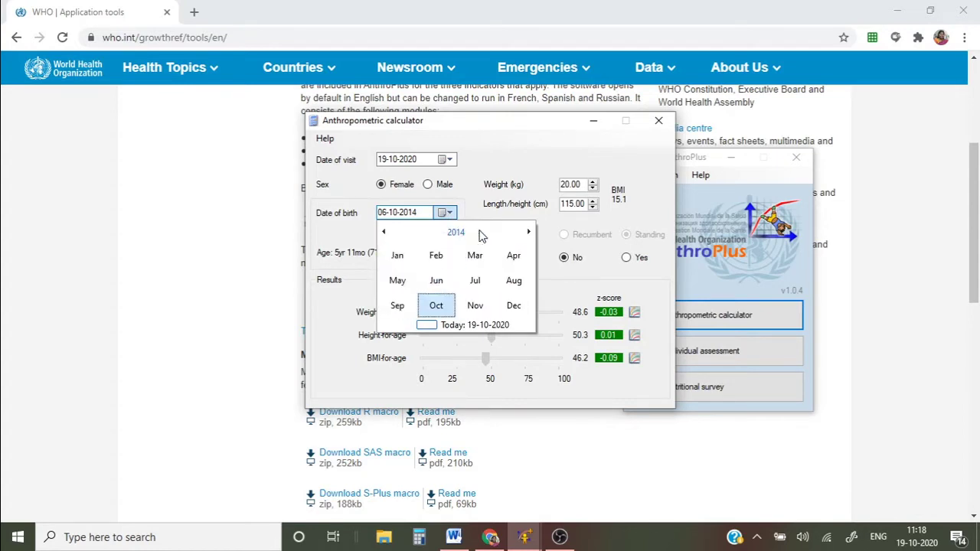
left_click(481, 233)
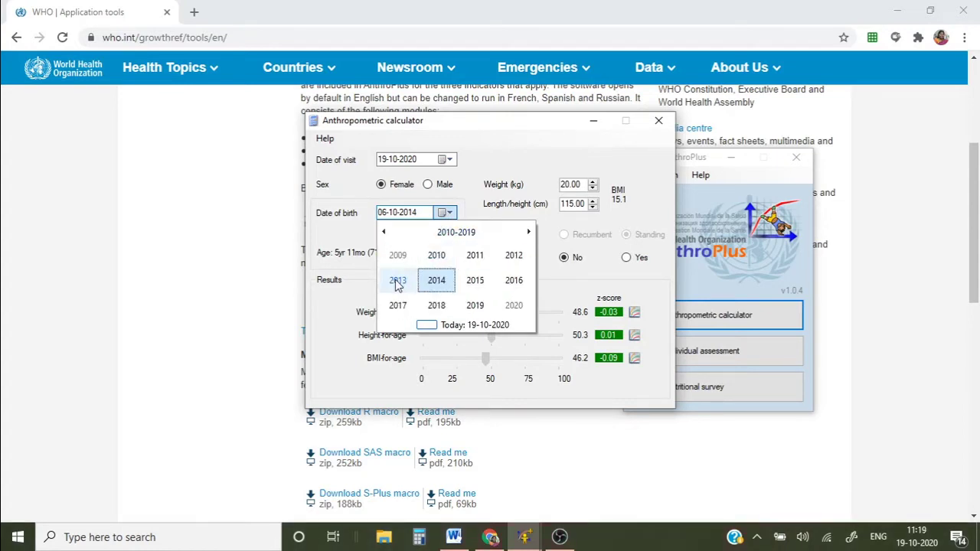
left_click(397, 282)
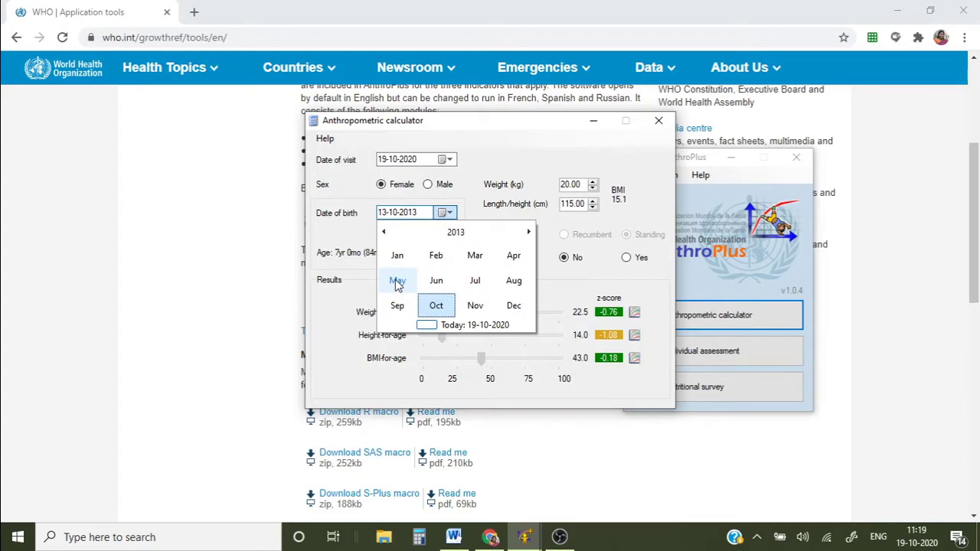
left_click(326, 244)
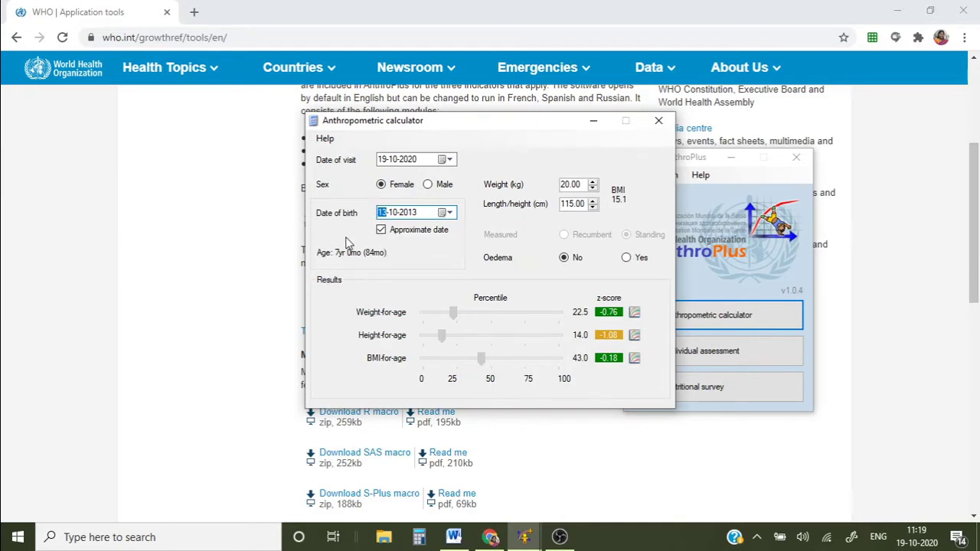
- Set the child's weight to 21 kg and the length/height to 117 cm
left_click(581, 184)
key("BackSpace")
key("BackSpace")
key("BackSpace")
key("BackSpace")
key("BackSpace")
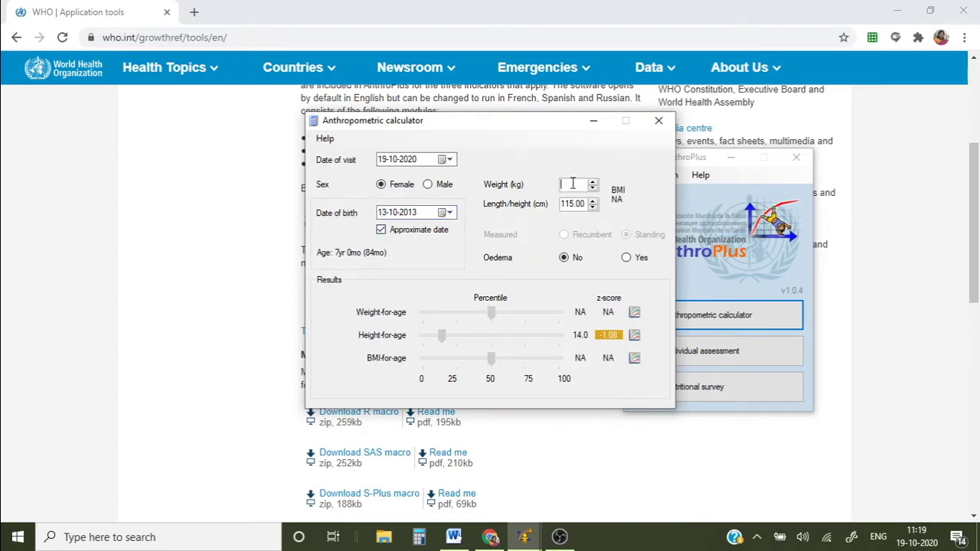
type("21")
left_click(572, 205)
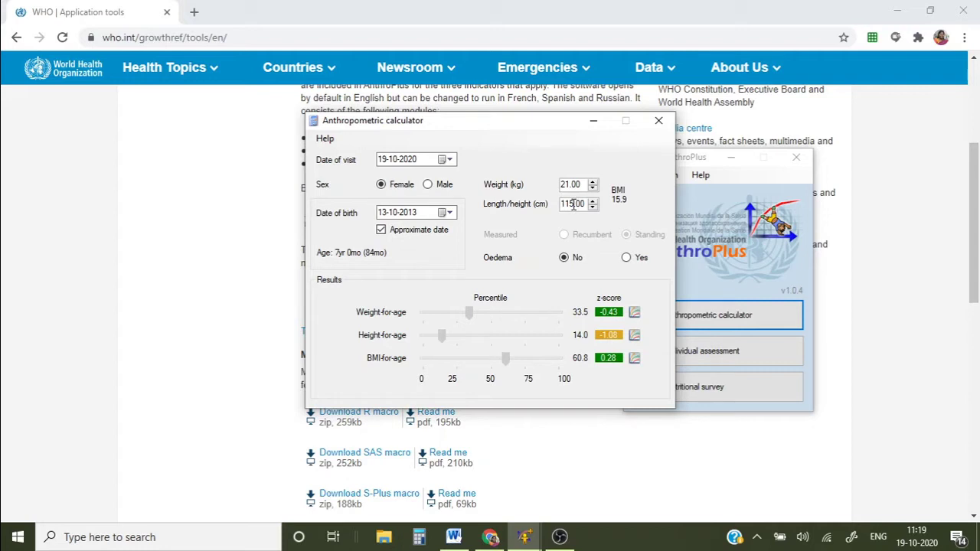
key("BackSpace")
type("7")
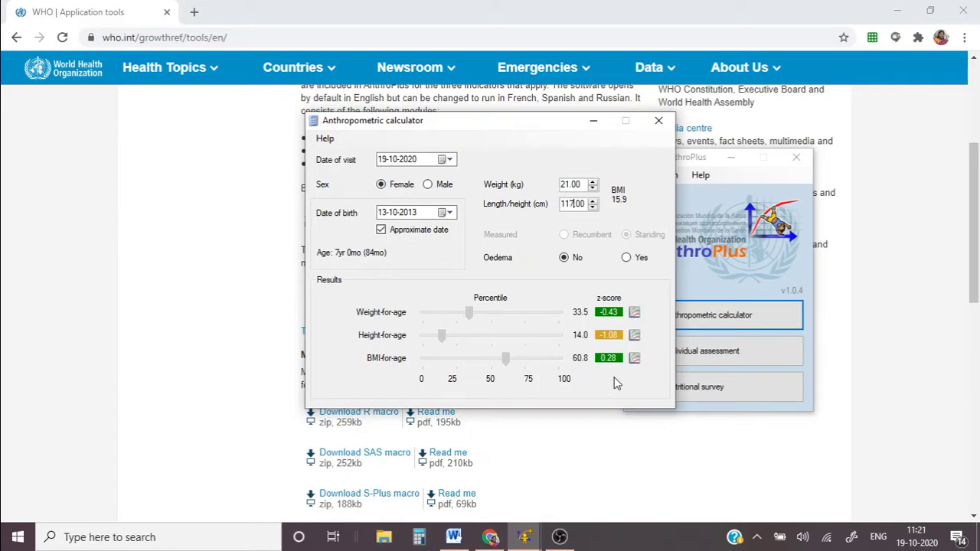
- View the weight-for-age and BMI-for-age z-score graphs, and close the Anthropometric calculator
left_click(637, 316)
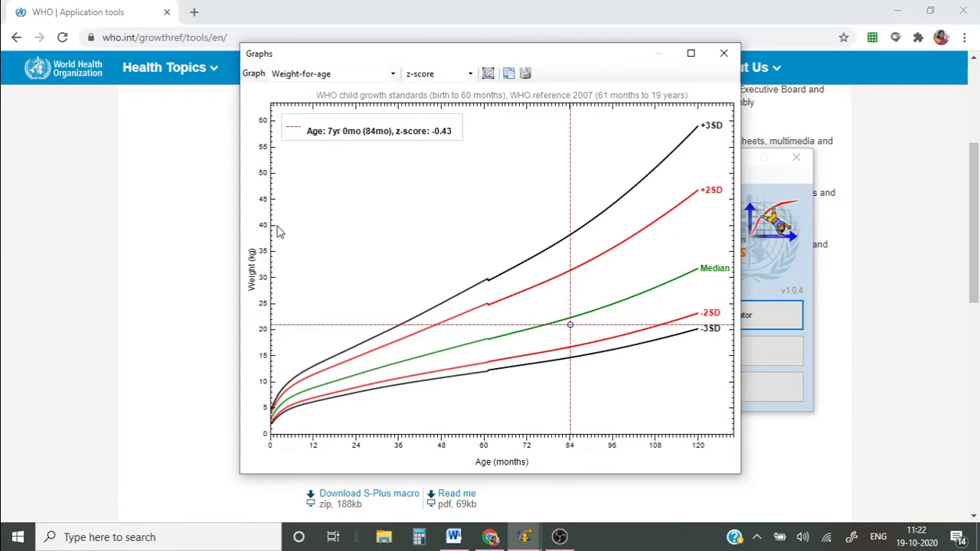
left_click(723, 54)
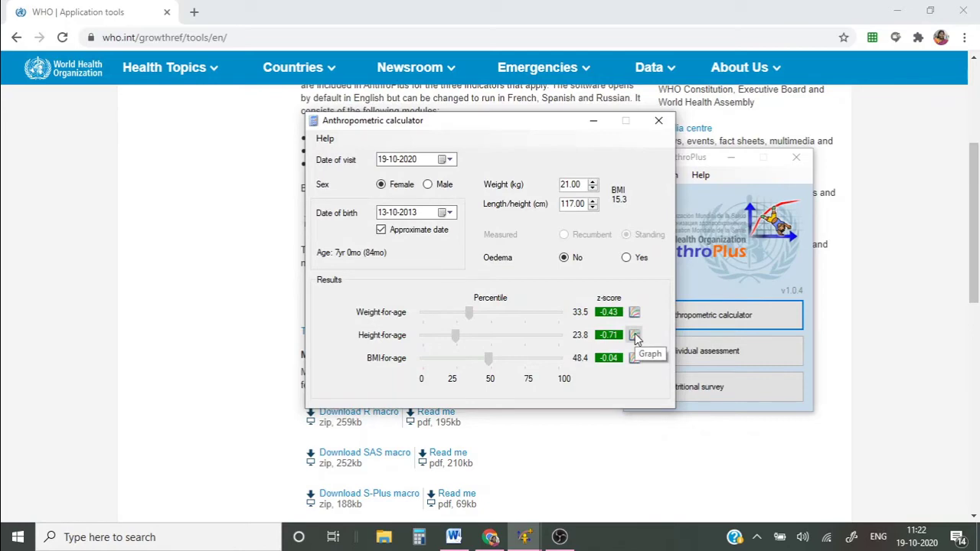
left_click(634, 359)
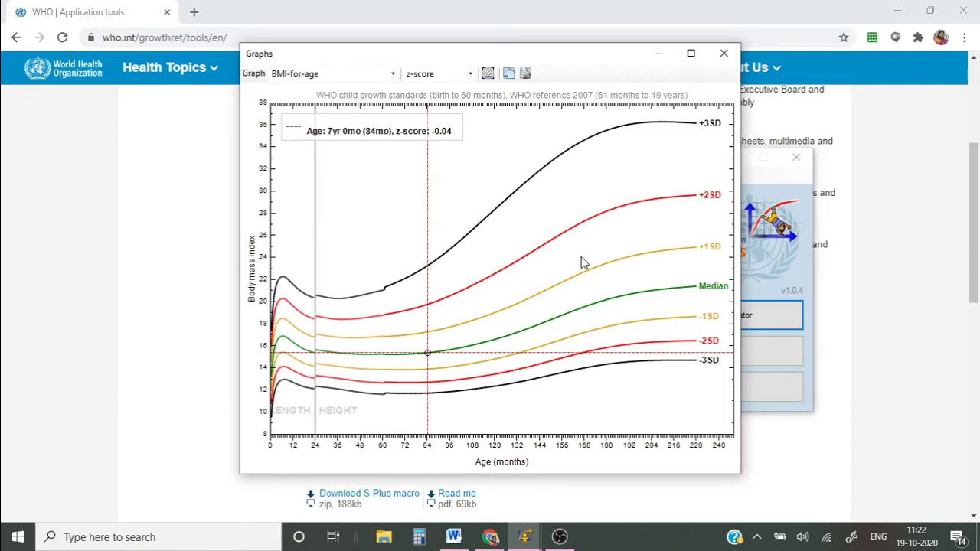
left_click(718, 53)
left_click(658, 122)
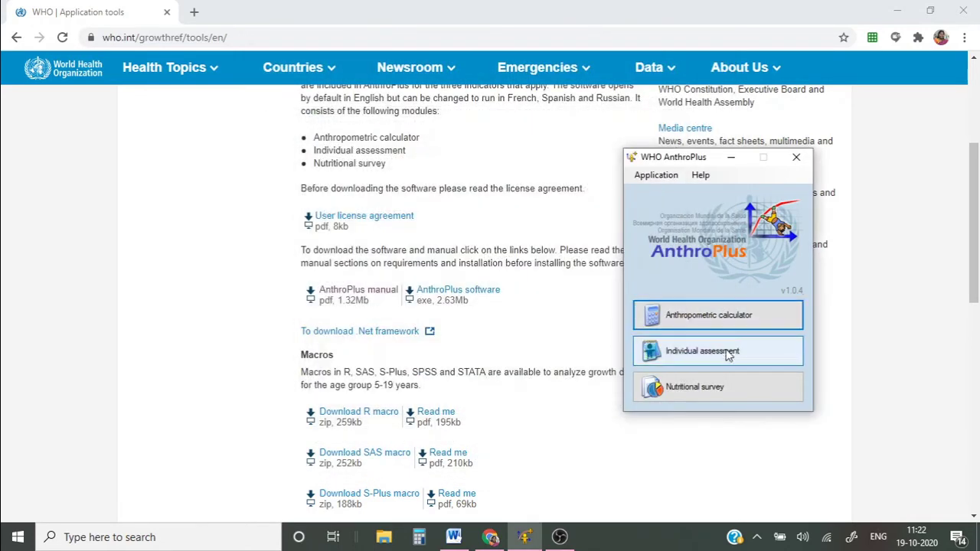
- Create a new child record in the Individual assessment module and fill in the child's first name
left_click(727, 362)
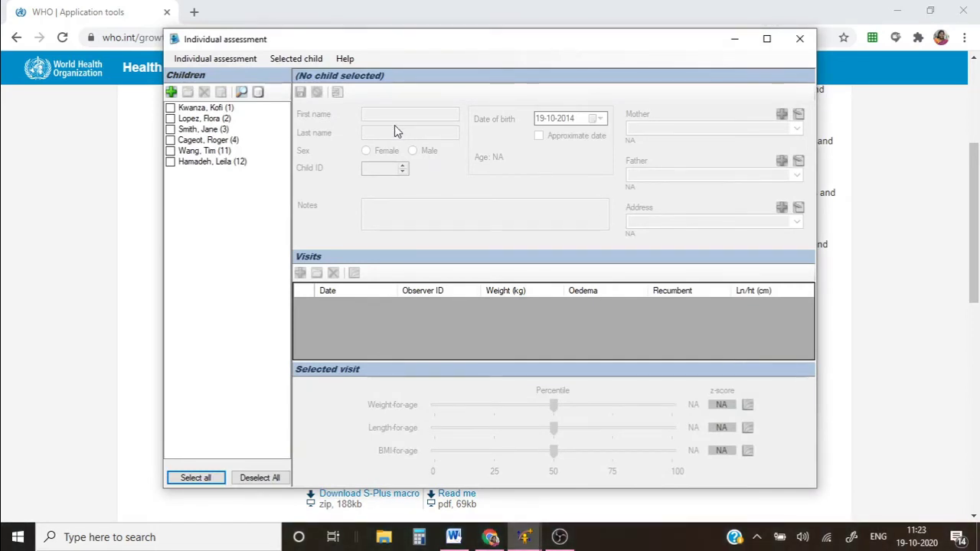
left_click(171, 92)
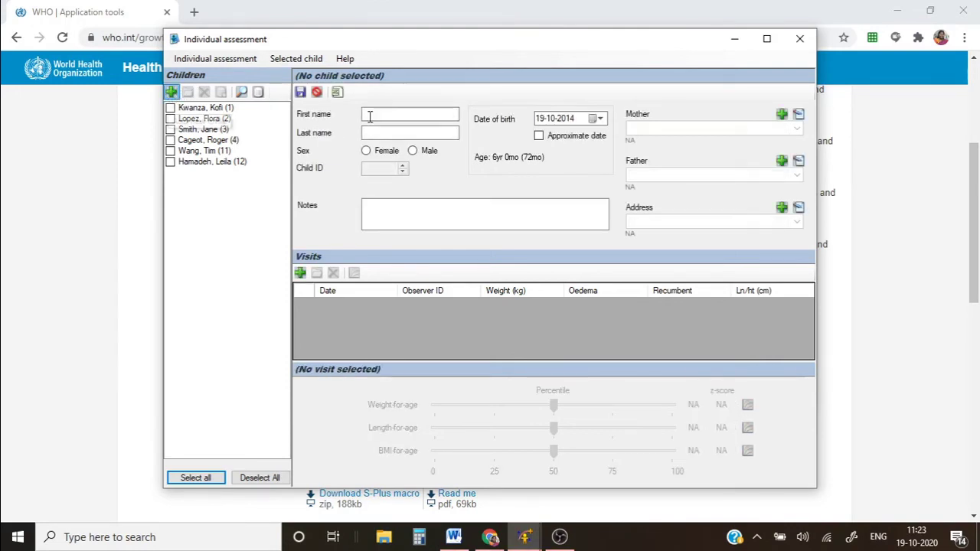
left_click(387, 114)
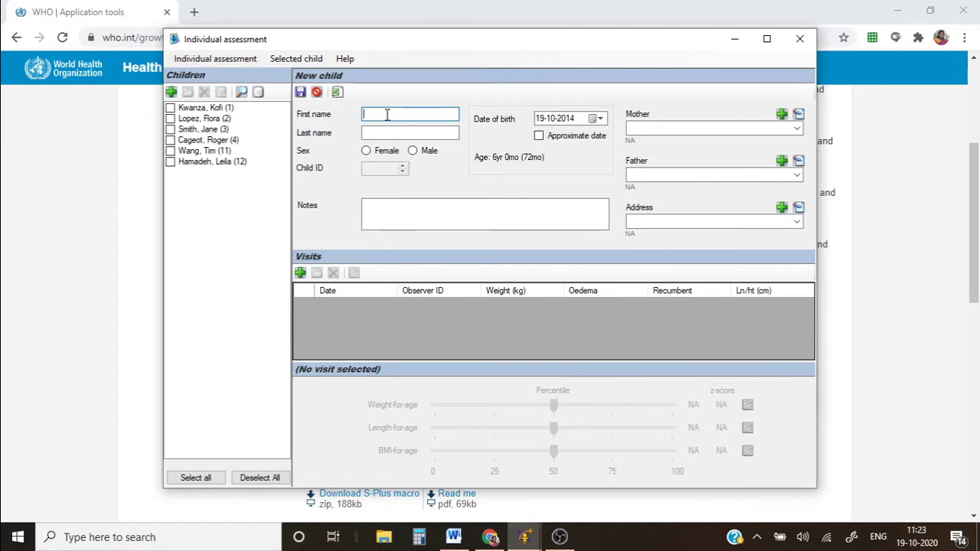
type("Sam")
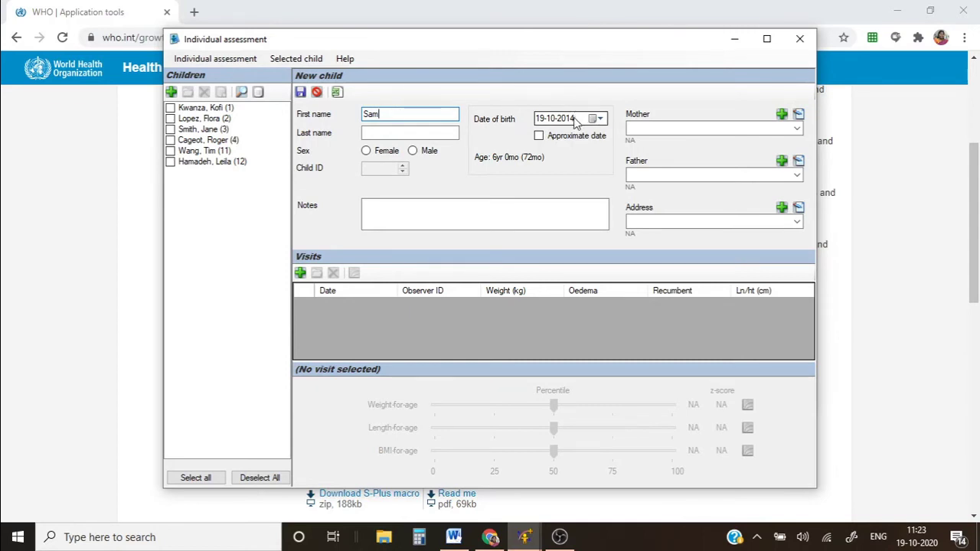
- Mark the new child's date of birth as approximate
left_click(539, 136)
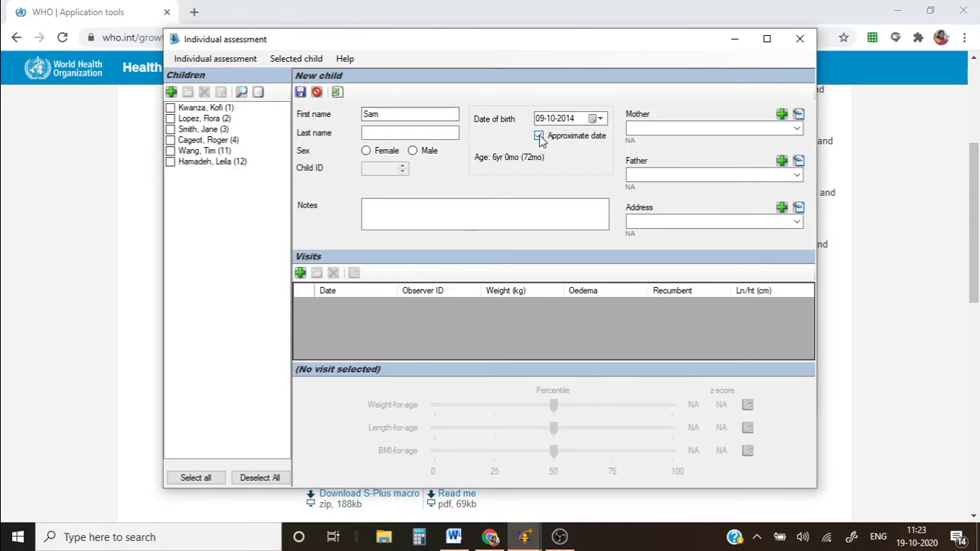
left_click(539, 137)
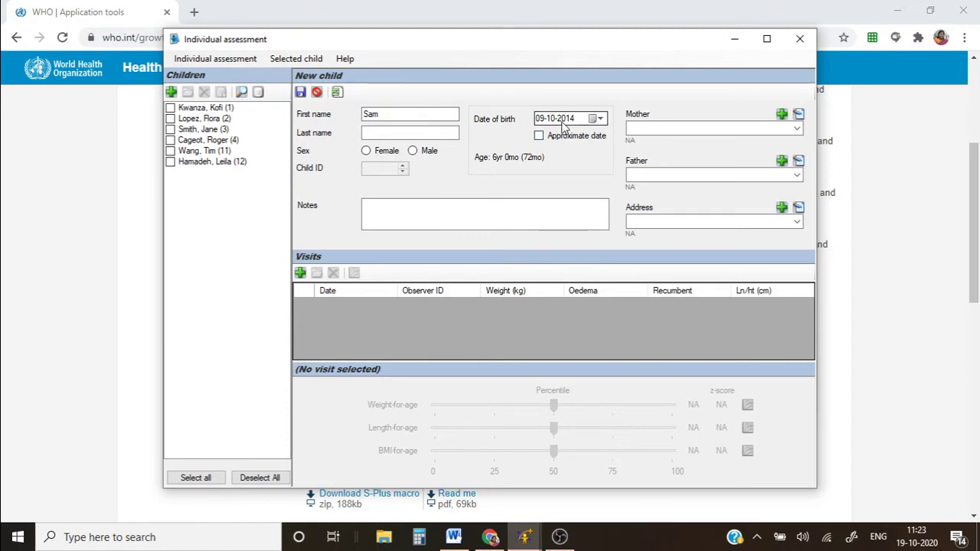
left_click(538, 136)
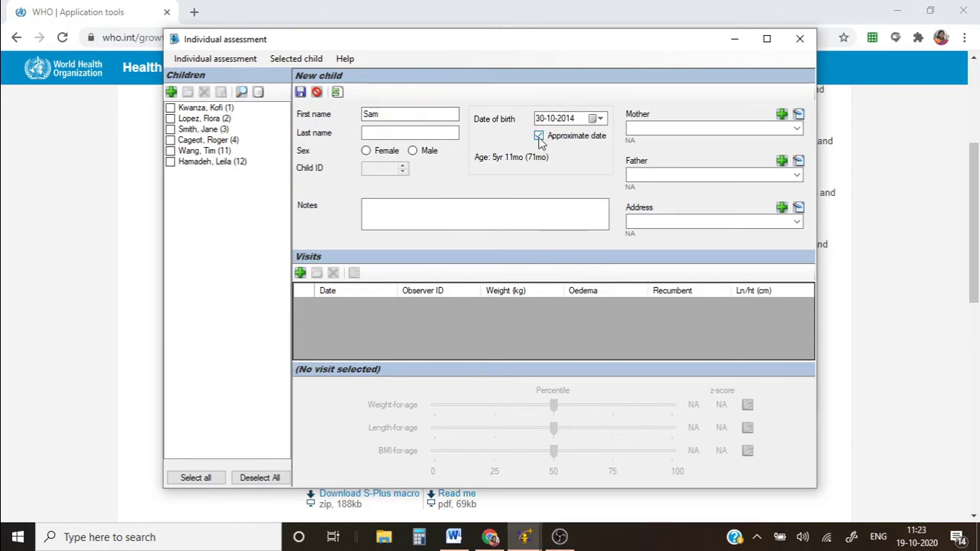
- Fill in the child's last name and set the sex to Male
left_click(400, 131)
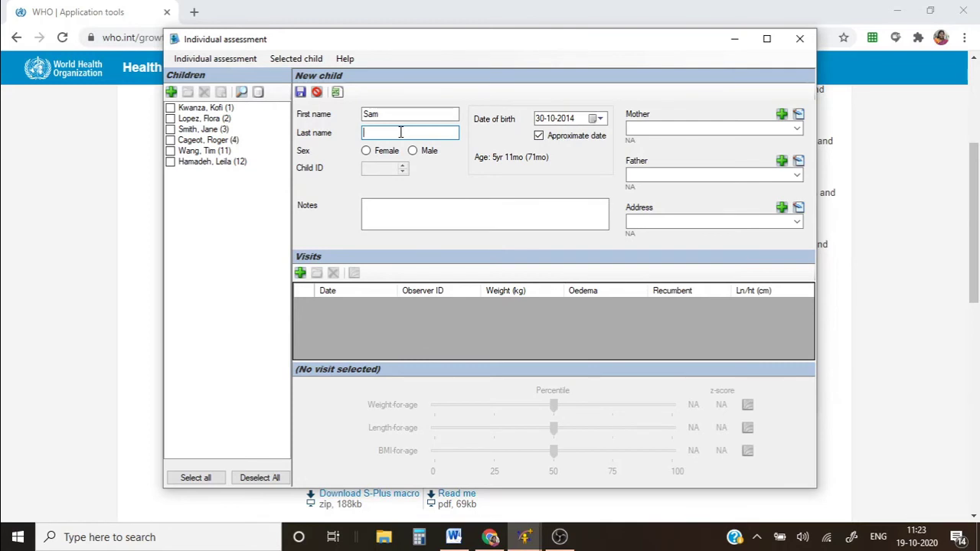
type("X")
left_click(414, 151)
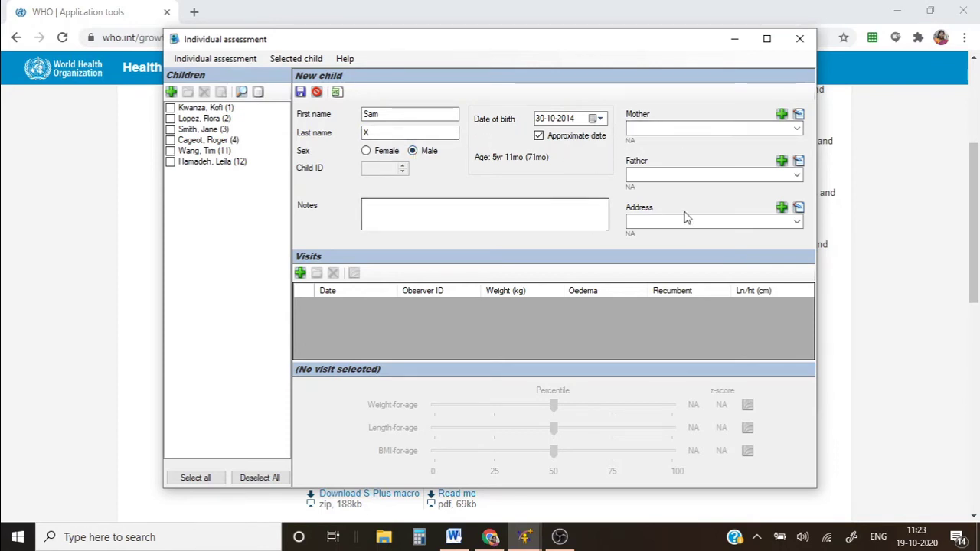
- Add a visit for the new child with a weight of 17 kg and a length/height of 120 cm
left_click(300, 273)
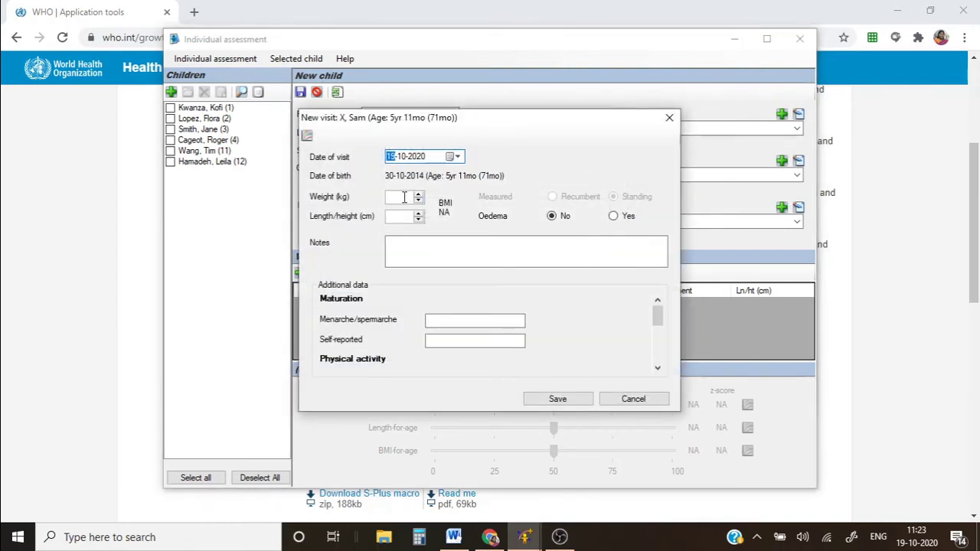
left_click(404, 197)
type("17")
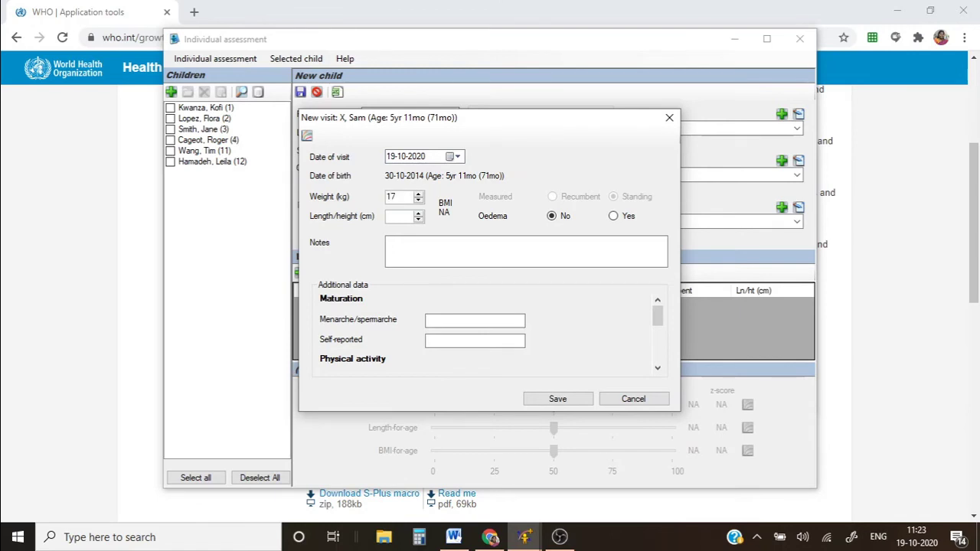
left_click(400, 215)
type("120")
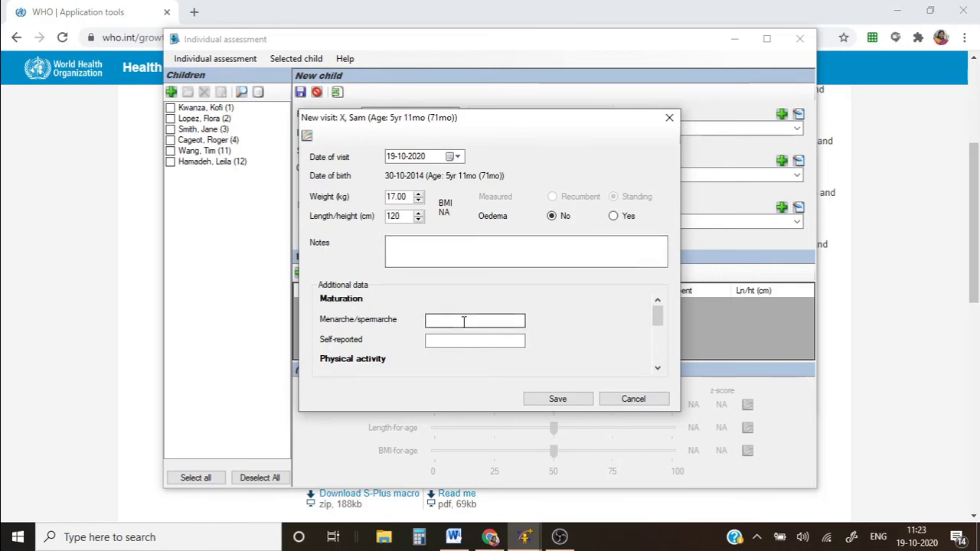
- Review the visit's additional data fields from maturation through health, and save the visit
left_click(463, 322)
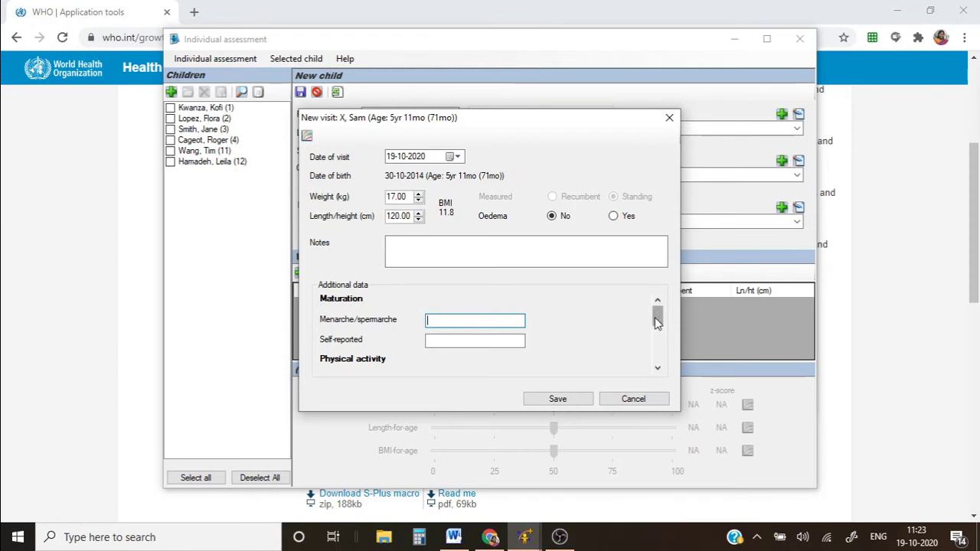
left_click_drag(656, 323, 655, 347)
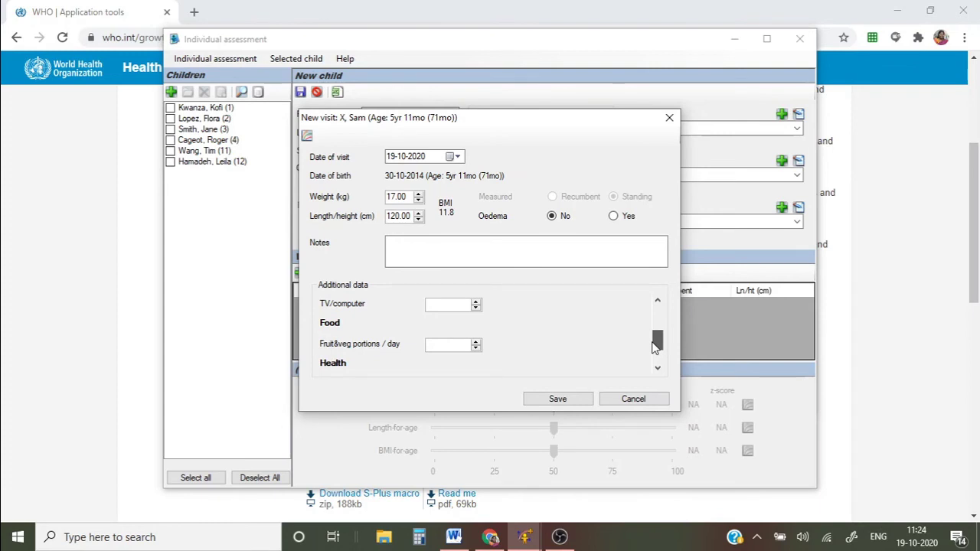
left_click_drag(654, 347, 656, 356)
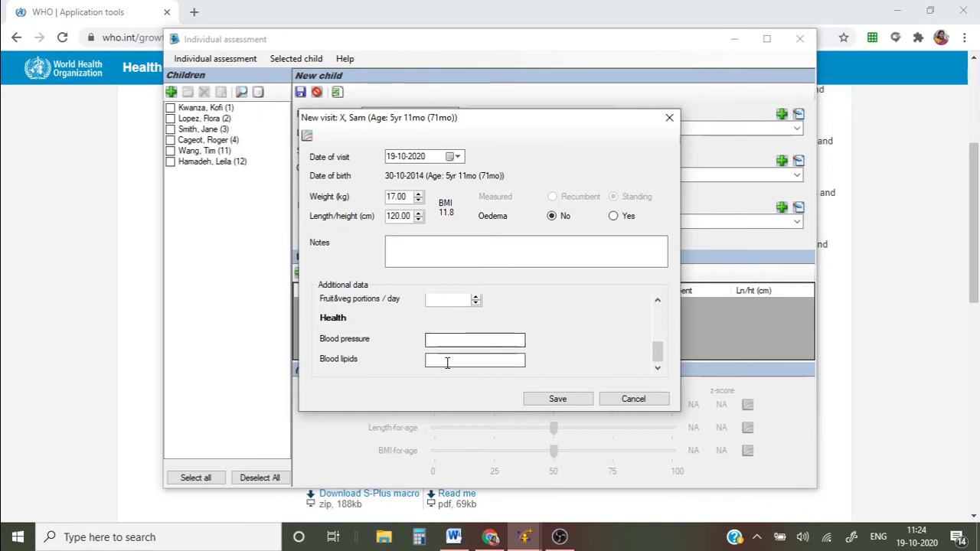
left_click(545, 399)
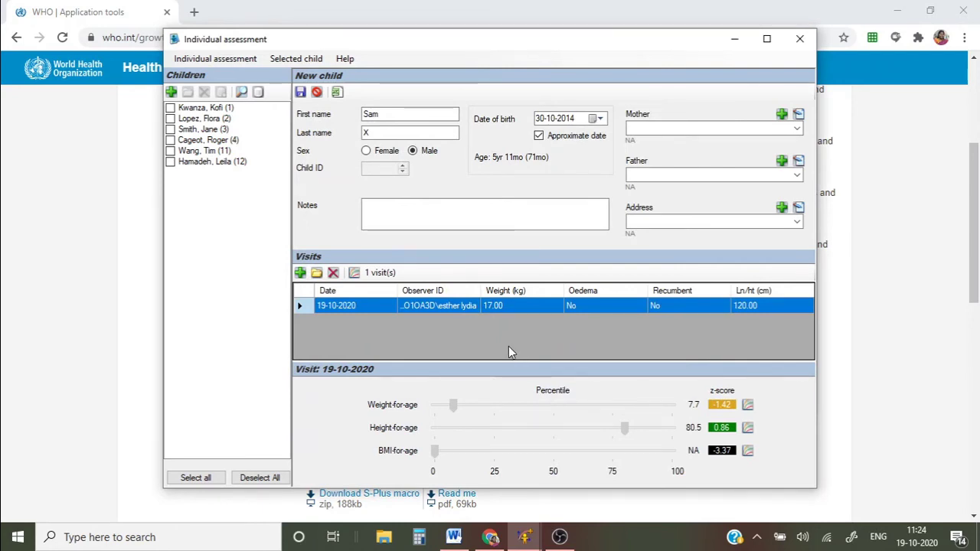
- View the height-for-age z-score graph for the saved visit and close it
left_click(420, 134)
left_click(426, 201)
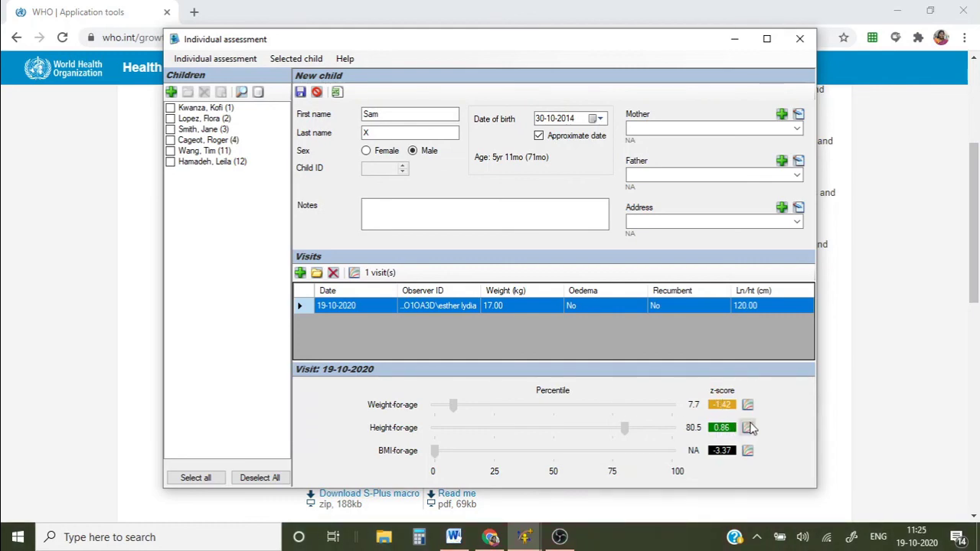
left_click(747, 427)
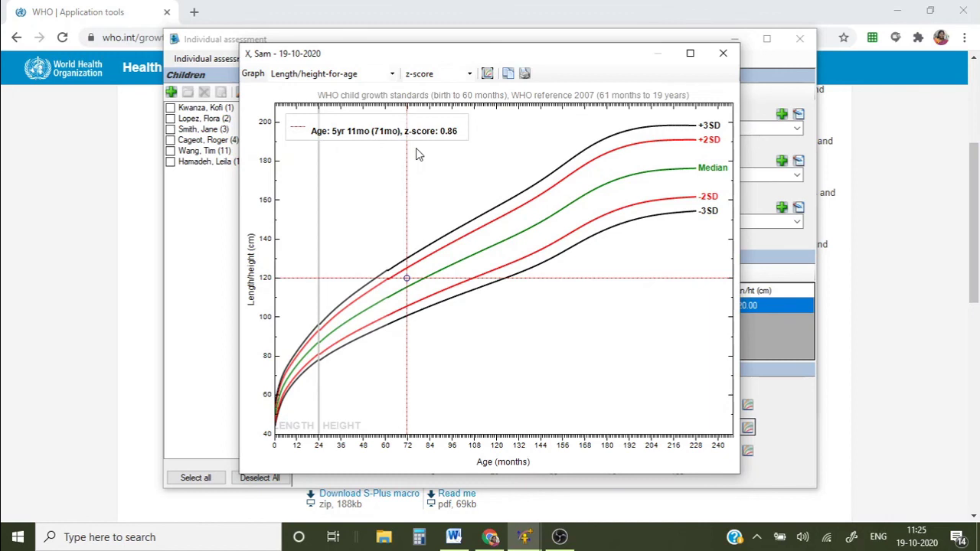
left_click(724, 53)
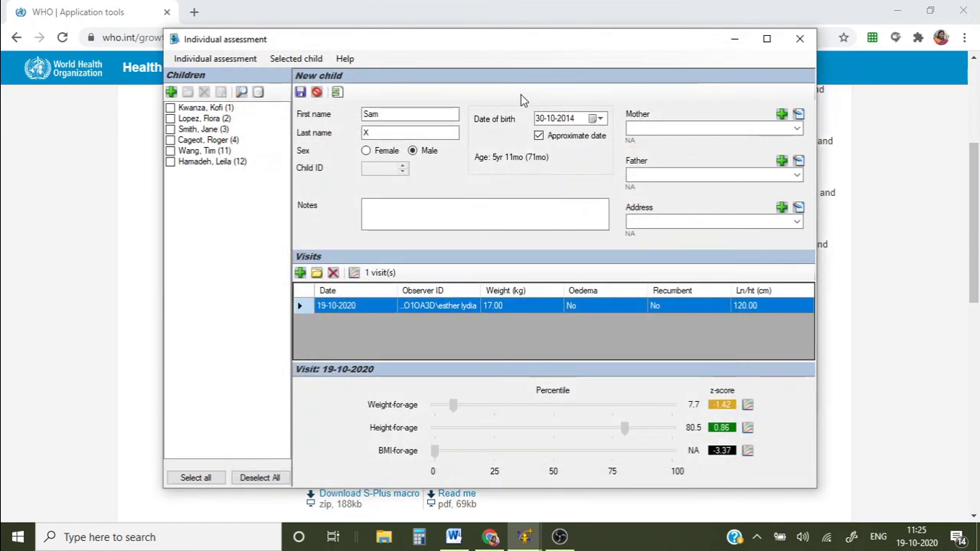